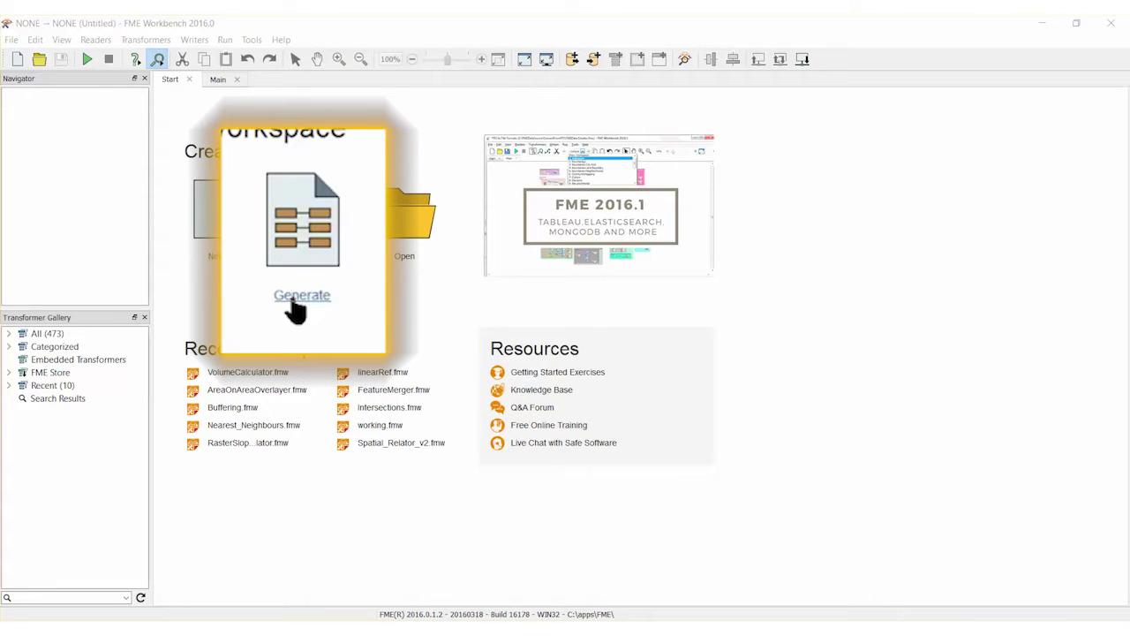
- Start a generated workspace reading Roads.shp with Esri Shapefile as the writer format
click(305, 256)
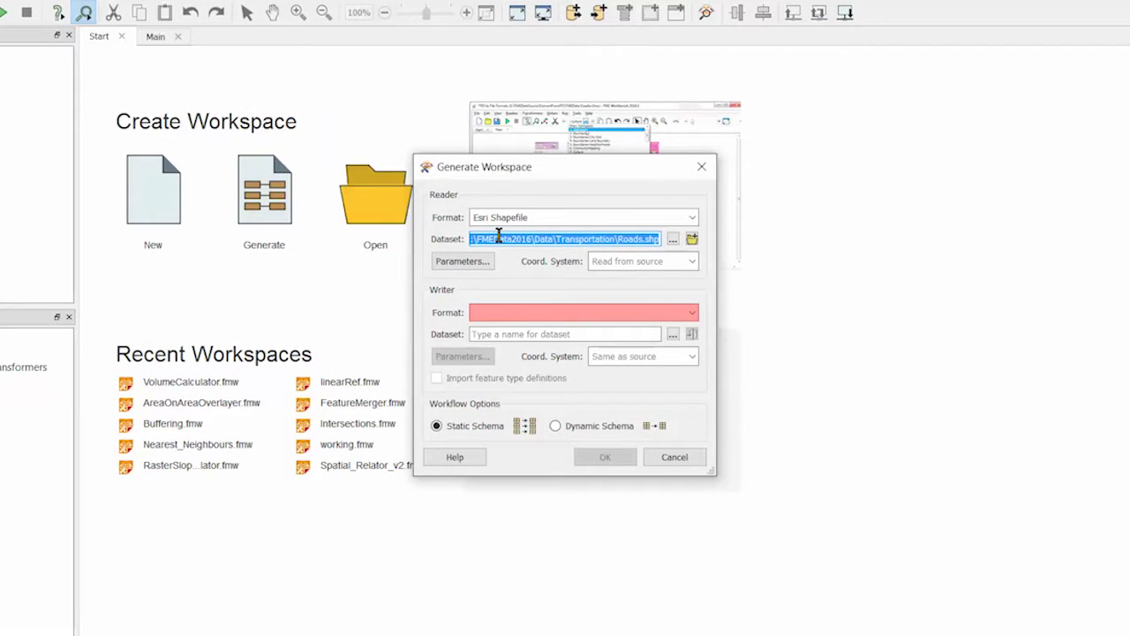
click(674, 240)
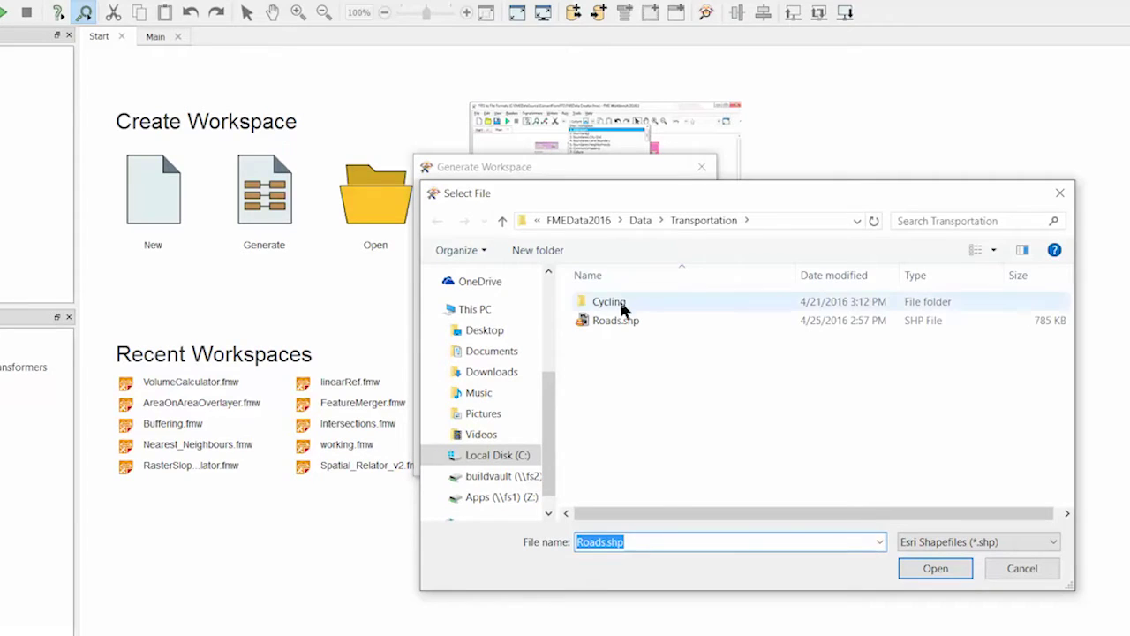
click(616, 322)
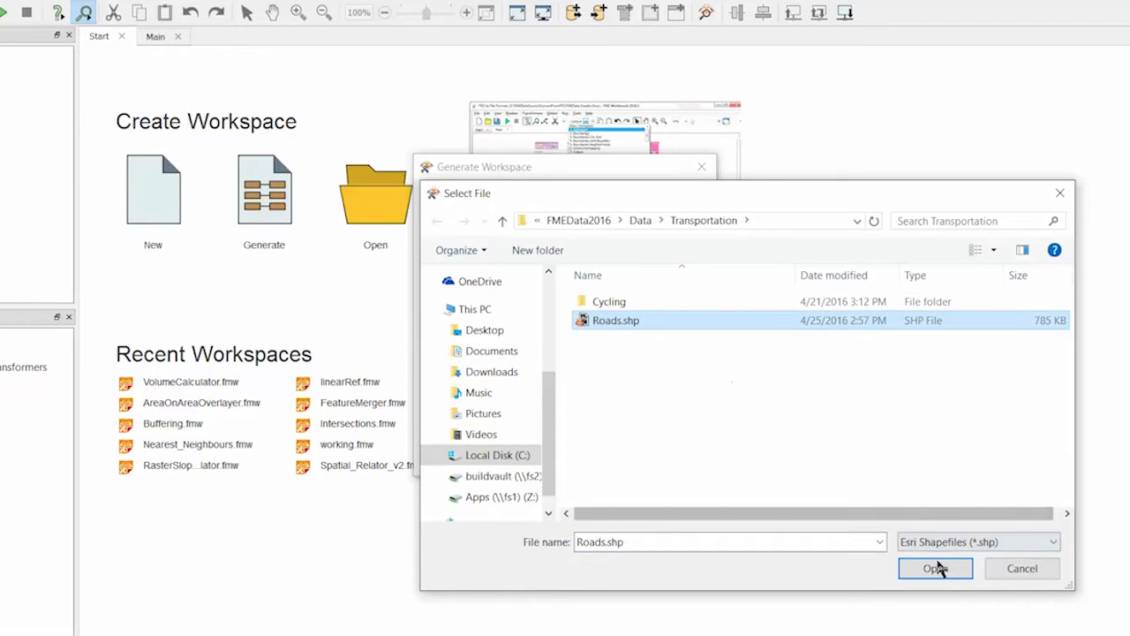
click(936, 568)
click(557, 315)
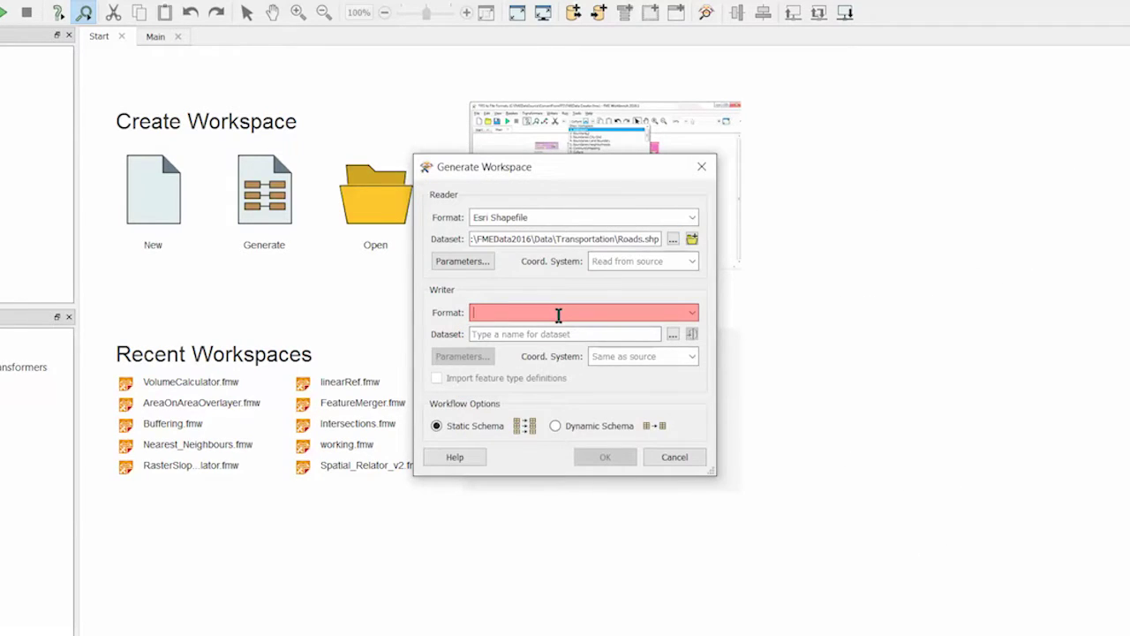
text(esri shape)
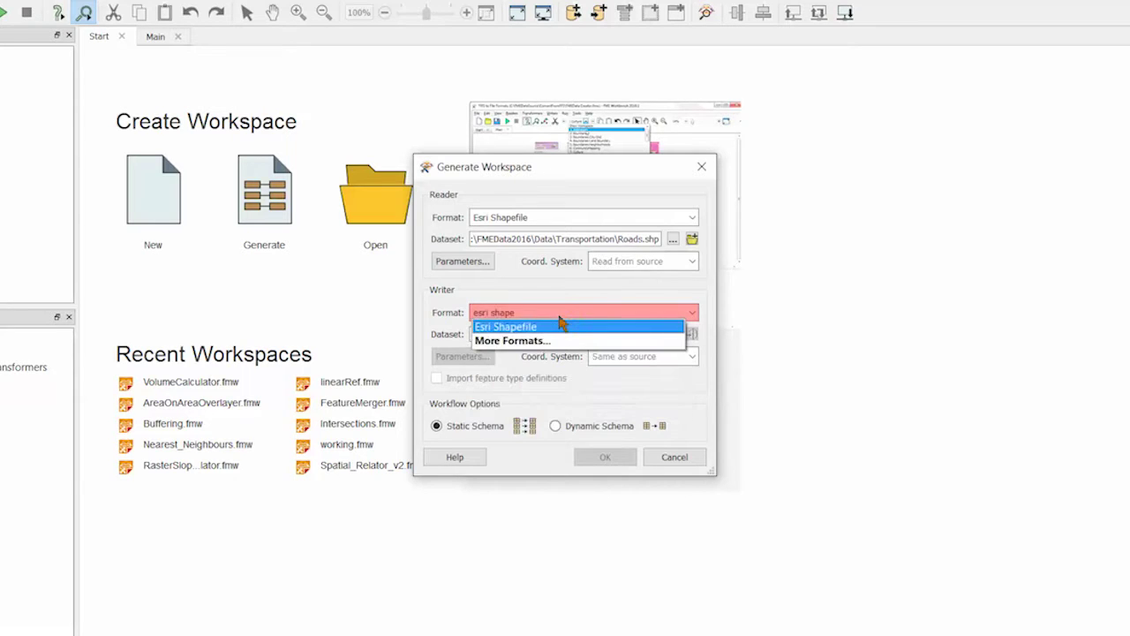
click(560, 325)
- Set the writer dataset folder to C:\Temp and create the workspace
click(673, 334)
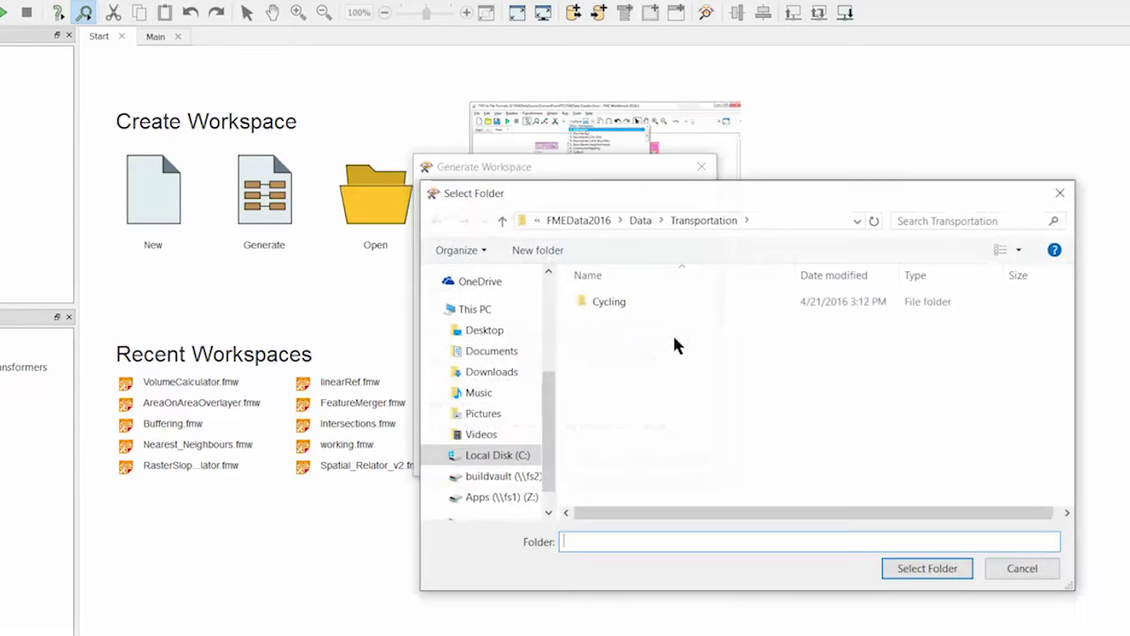
click(505, 455)
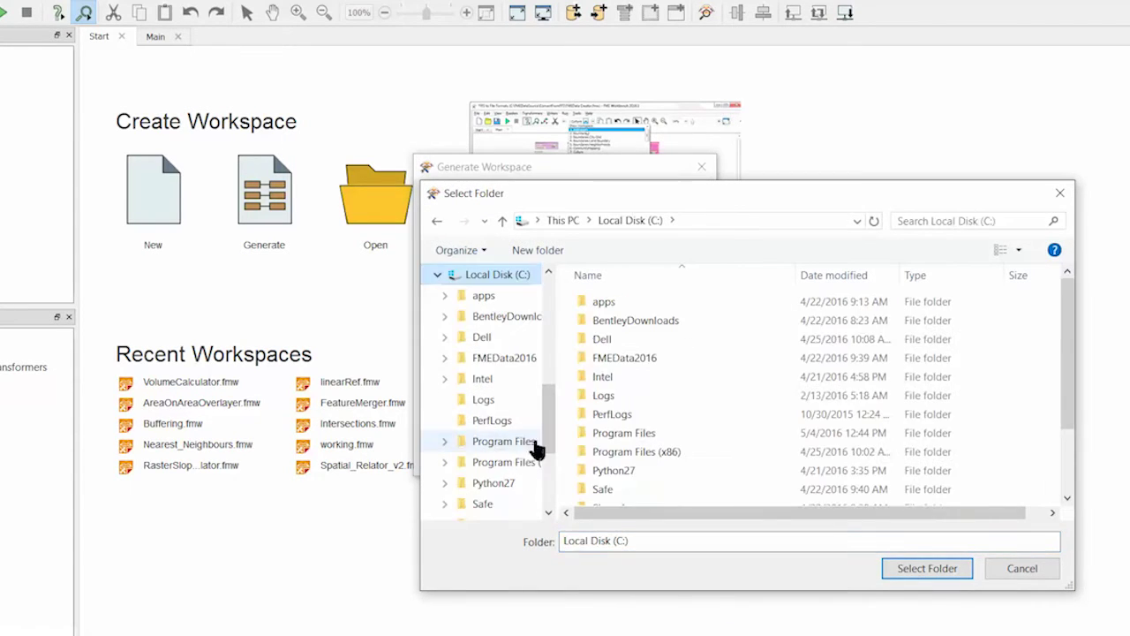
scroll(1076, 360, down, 1)
scroll(1068, 380, down, 2)
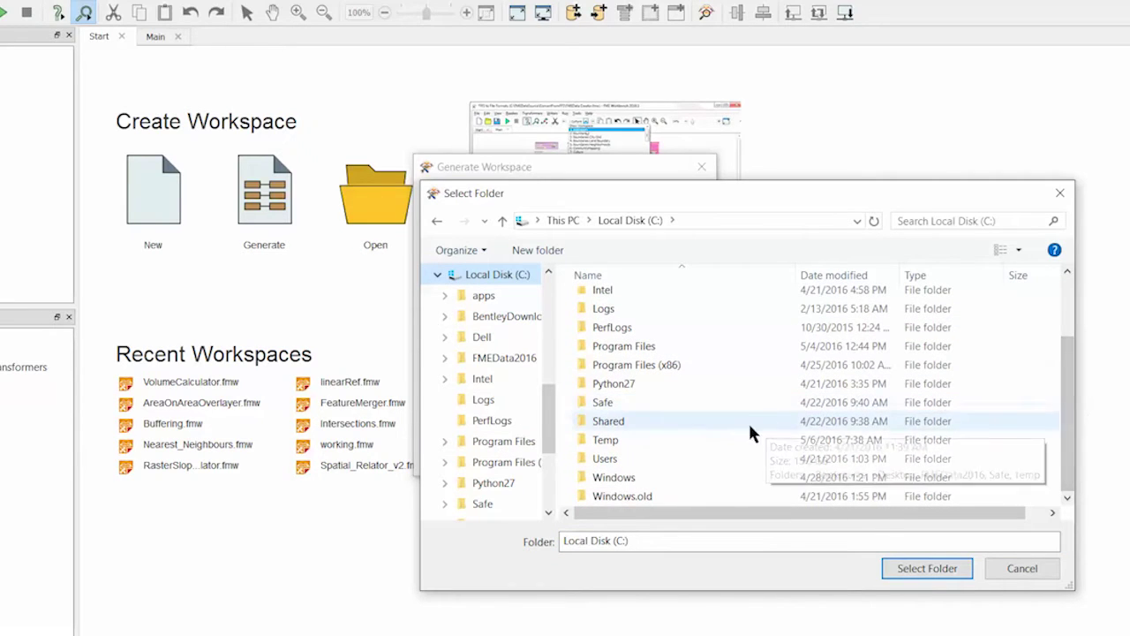
double_click(724, 447)
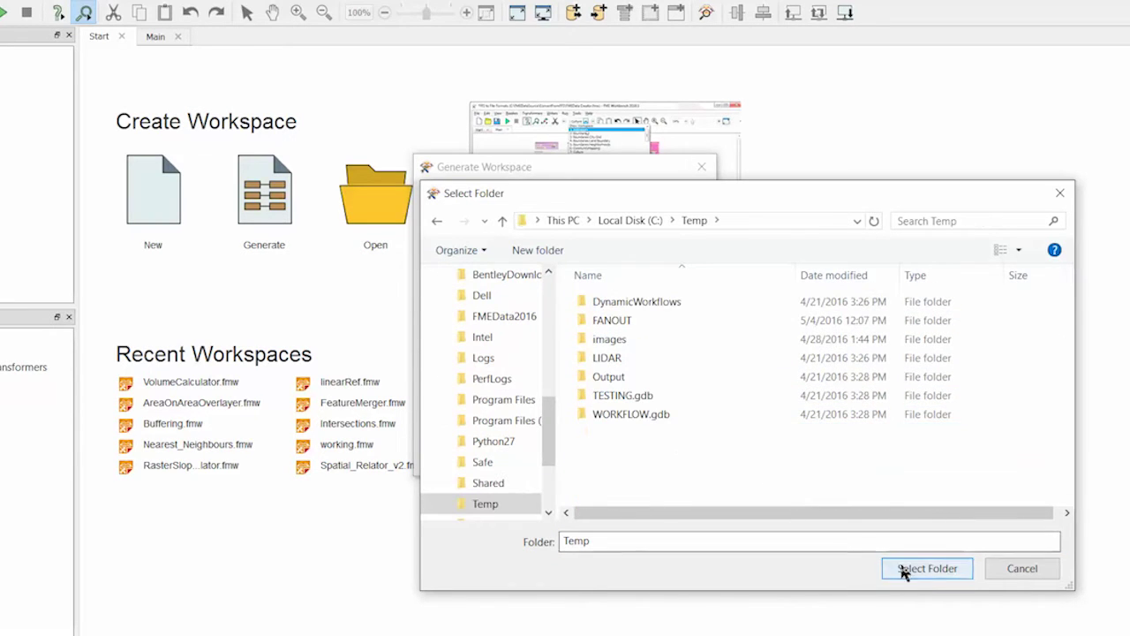
click(923, 568)
click(618, 457)
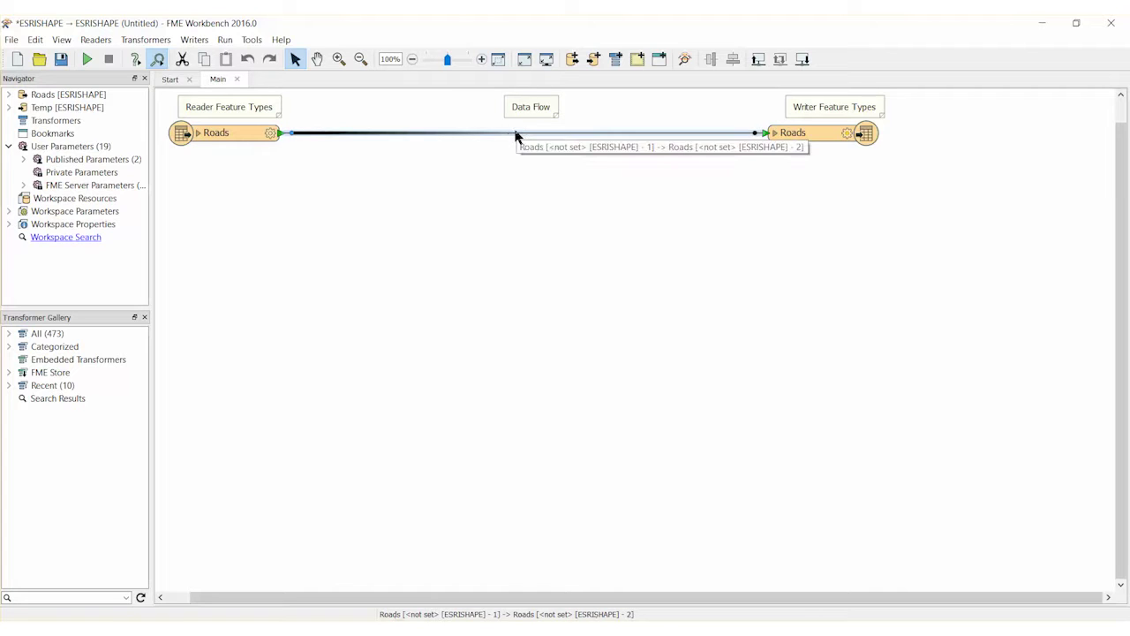
- Insert a LengthCalculator into the Roads connection, naming its length attribute RoadLength
text(length)
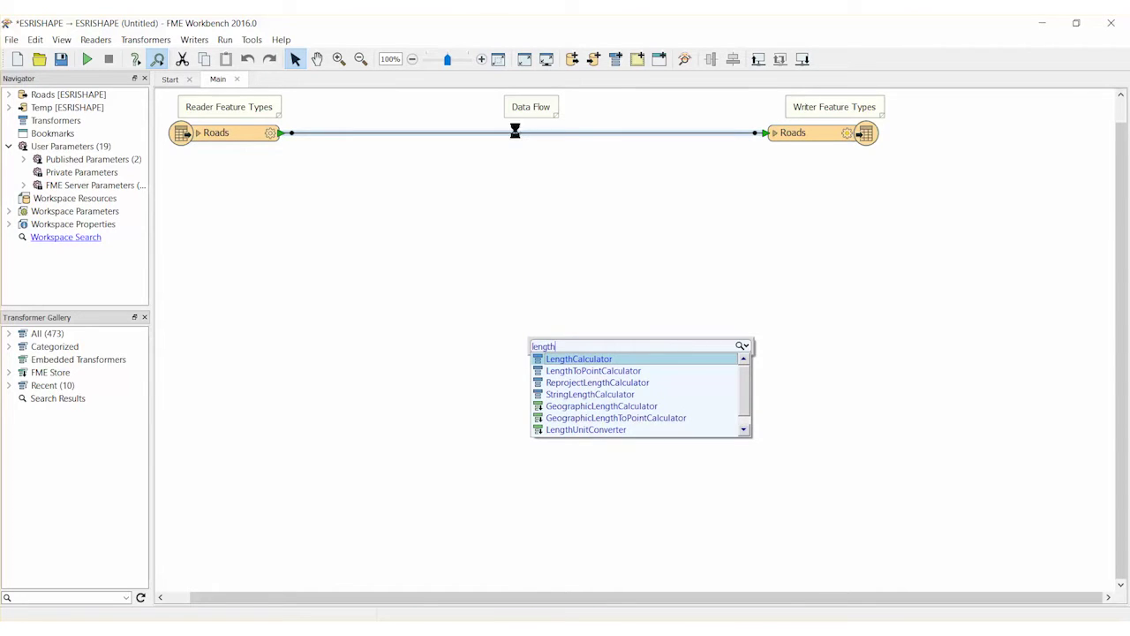
key(Return)
double_click(518, 134)
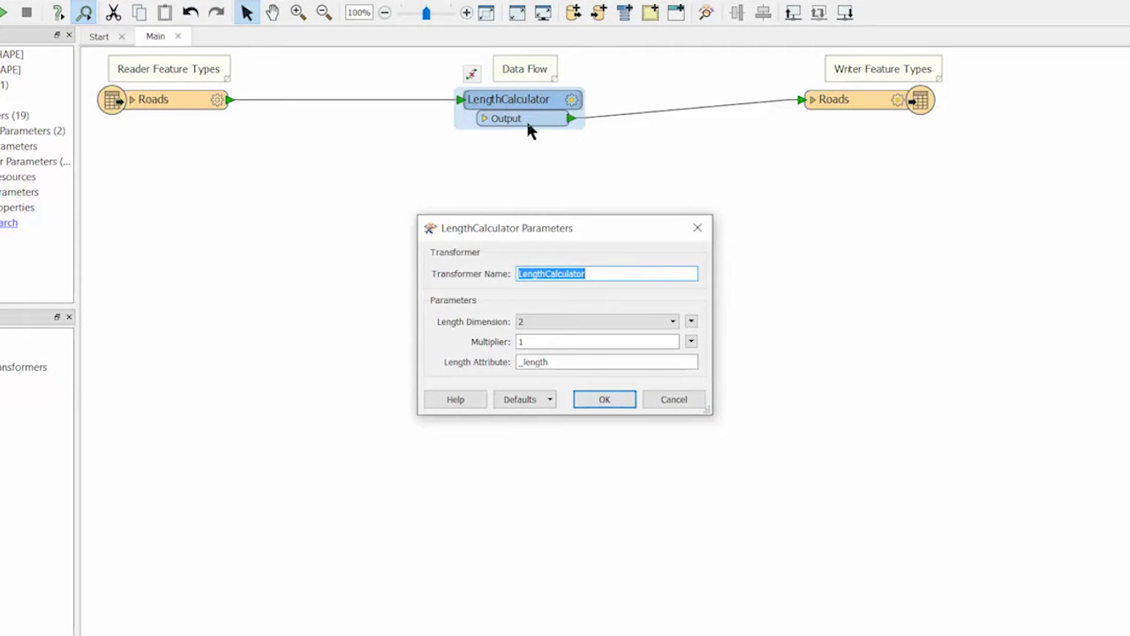
double_click(562, 362)
text(RoadLength)
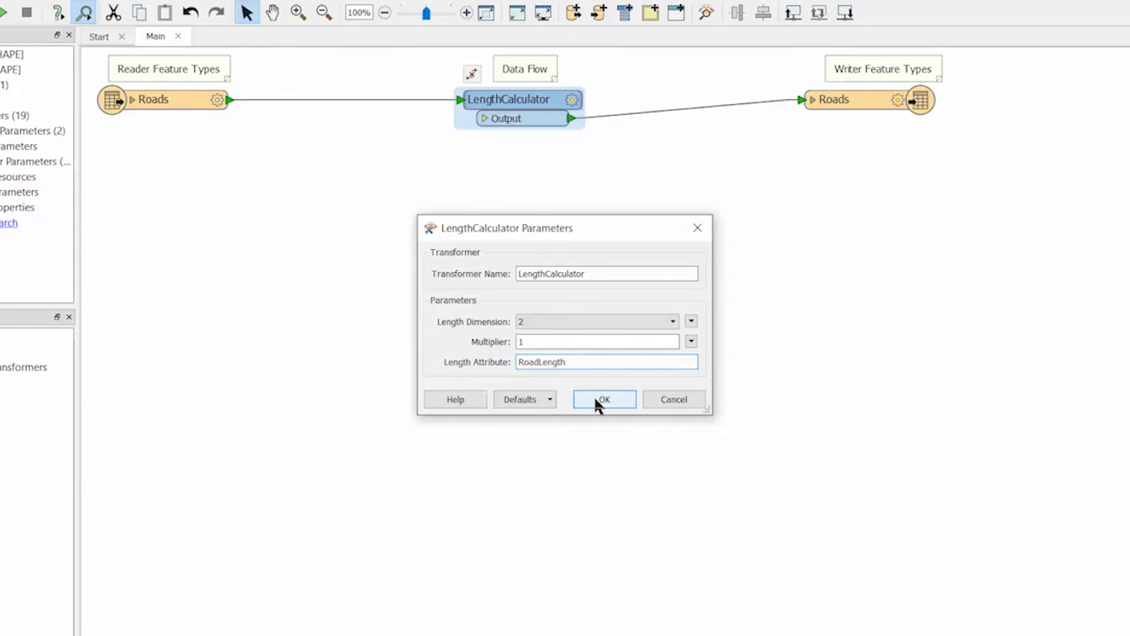
click(595, 398)
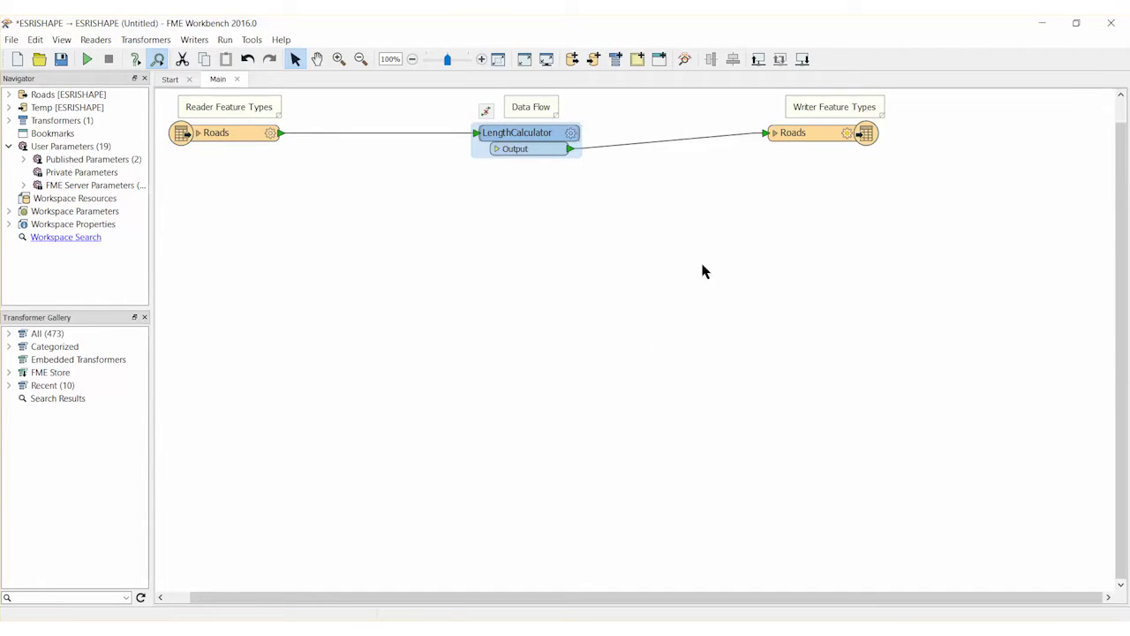
click(802, 133)
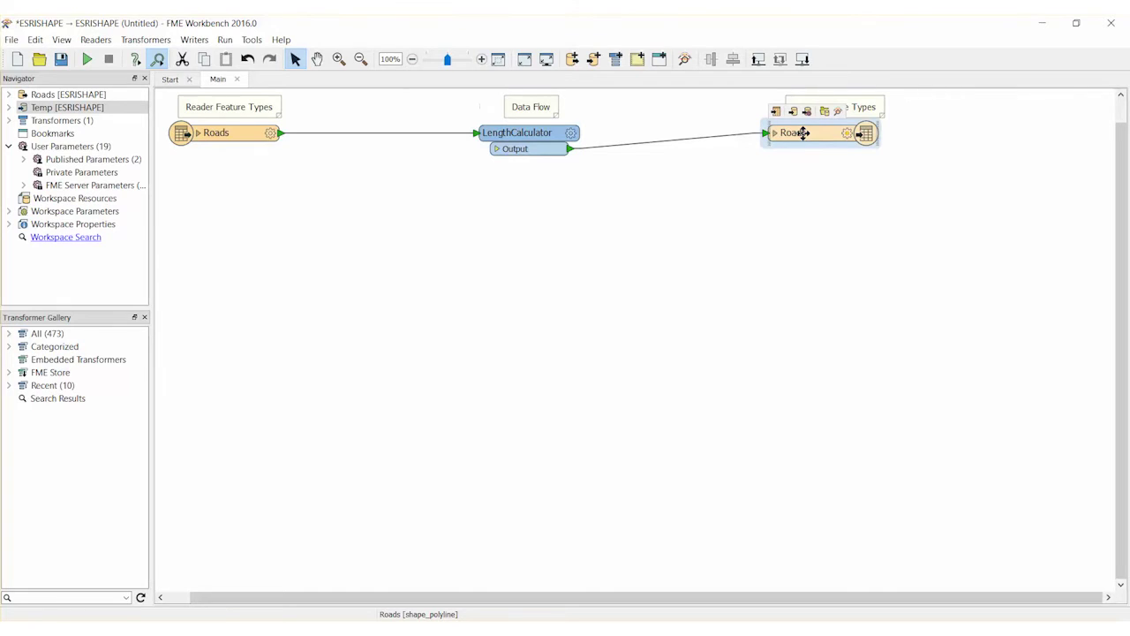
- Add a user attribute RoadLength of type float to the Roads writer feature type
double_click(802, 133)
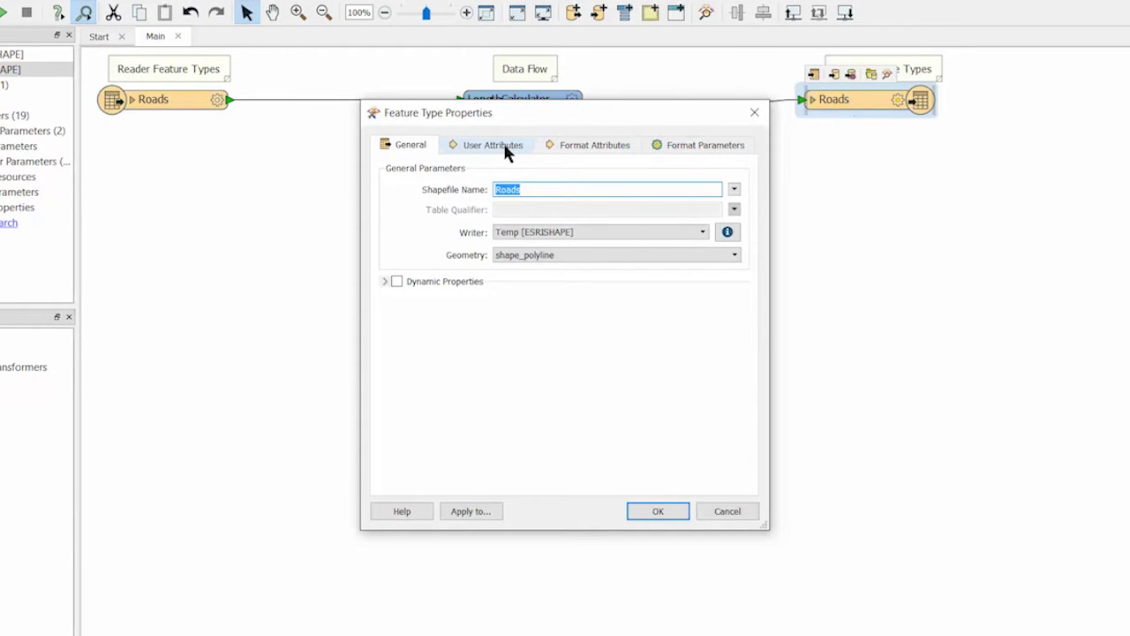
click(504, 147)
click(452, 398)
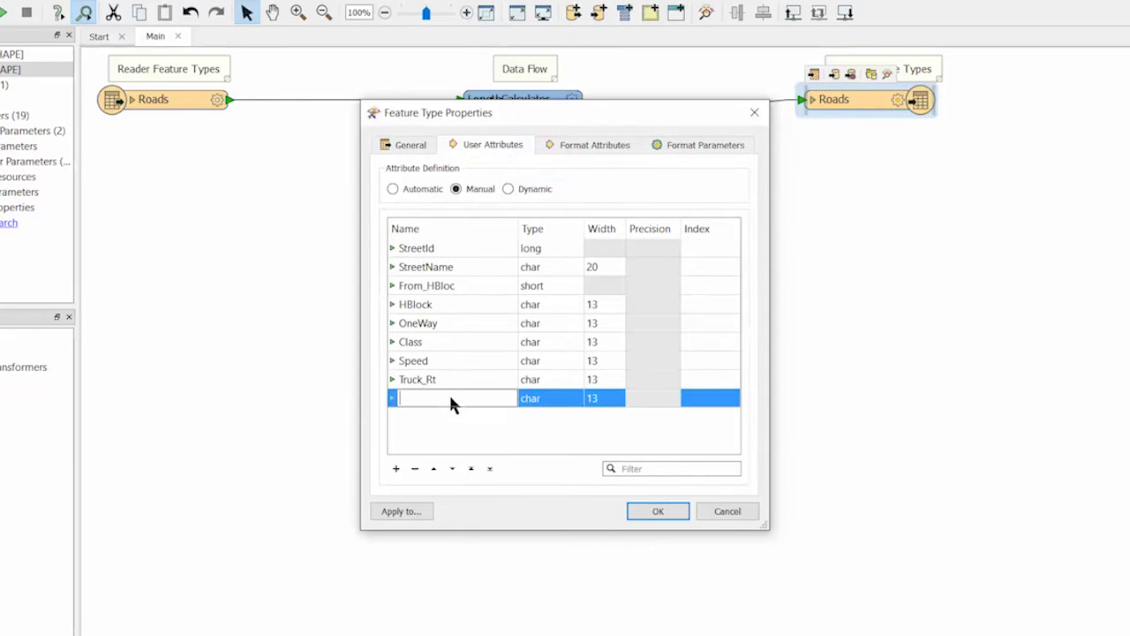
text(RoadLength)
key(Return)
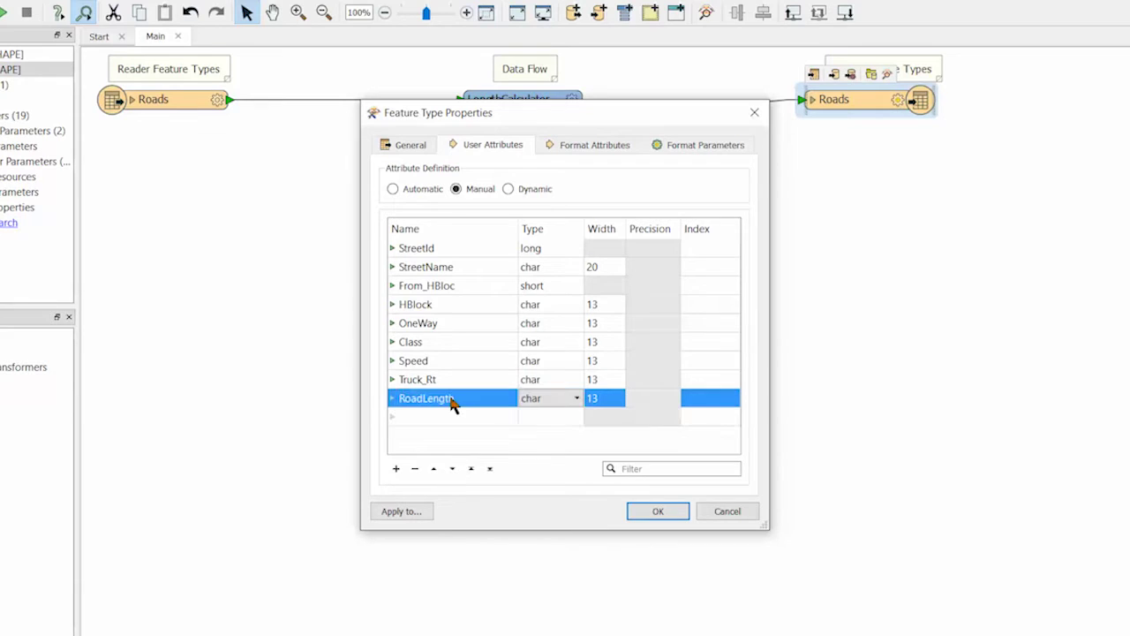
click(577, 400)
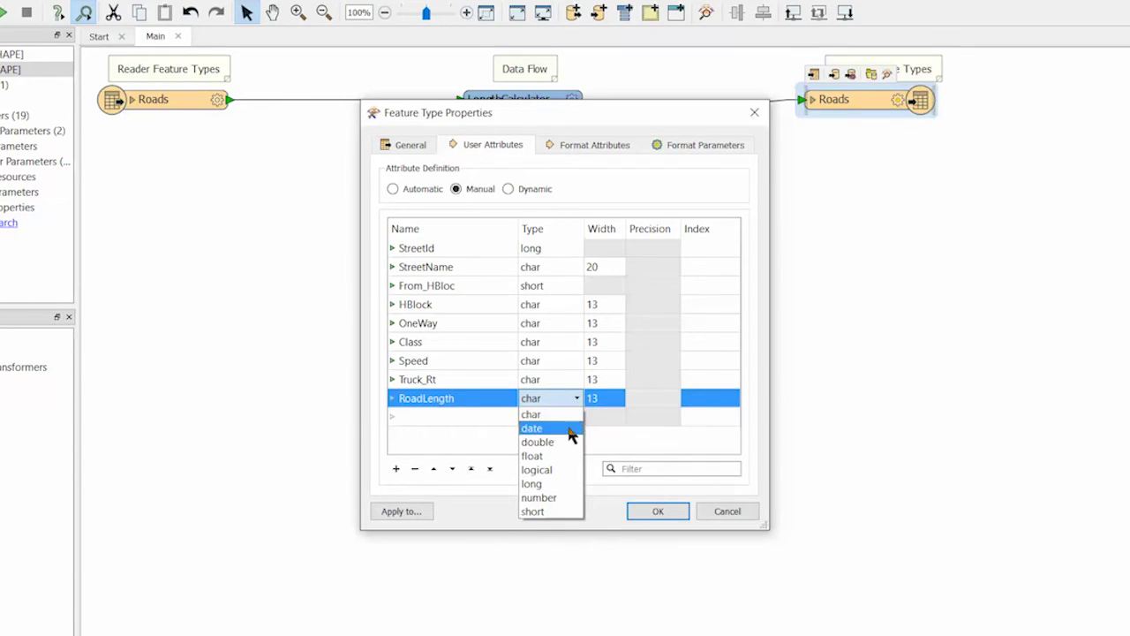
click(567, 456)
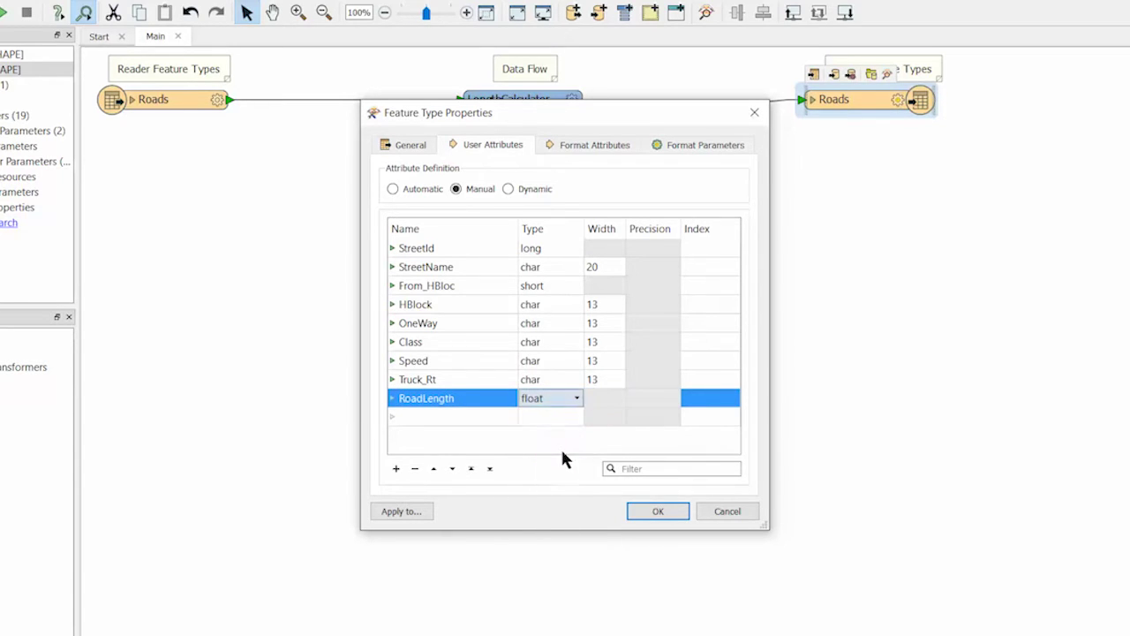
click(646, 511)
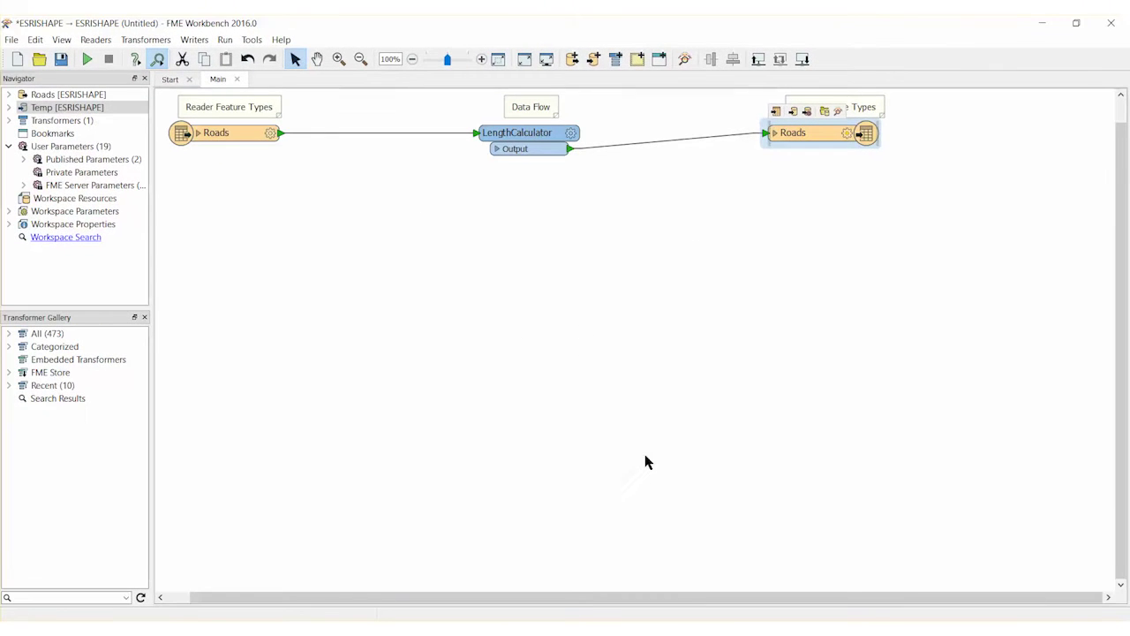
- Insert an AttributeRounder on the connection from LengthCalculator to the Roads writer
click(652, 149)
text(at)
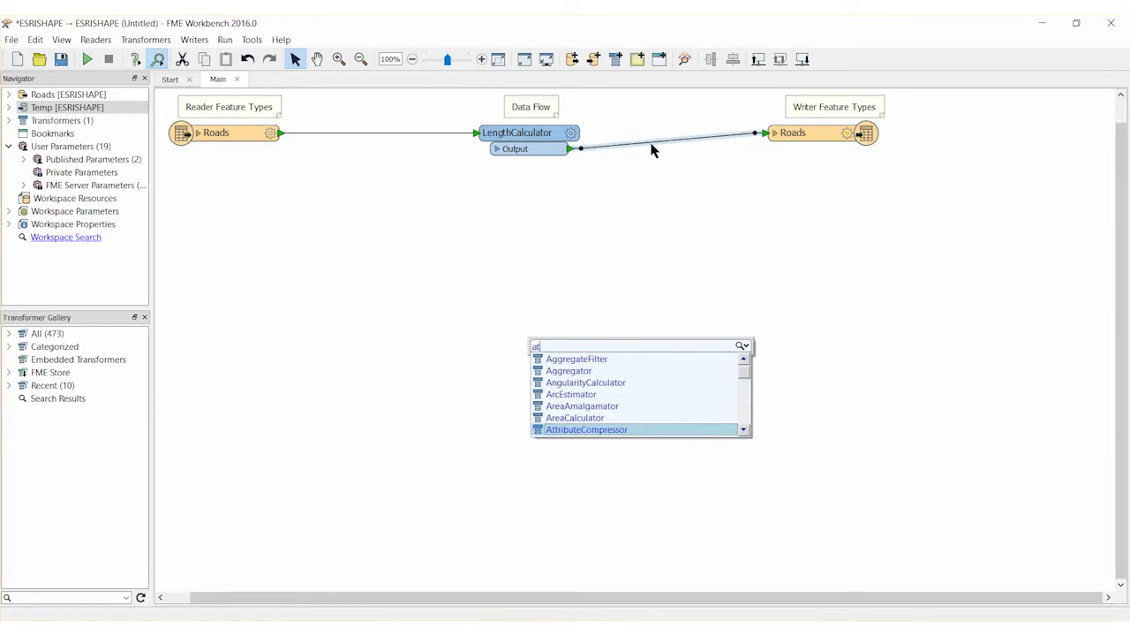
text(tribu)
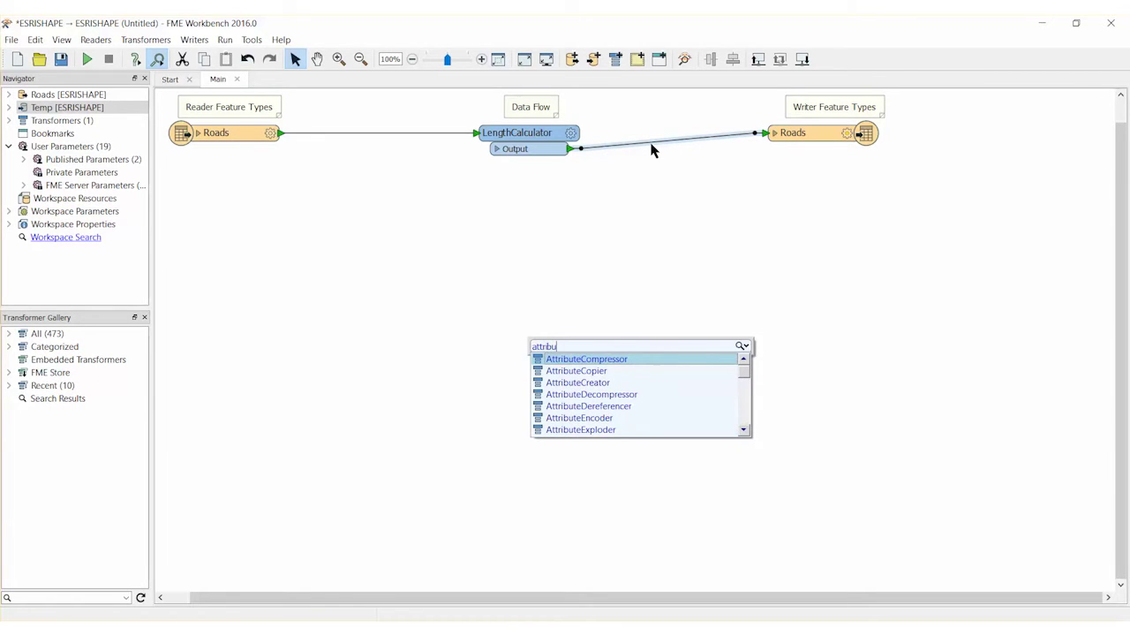
text(terou)
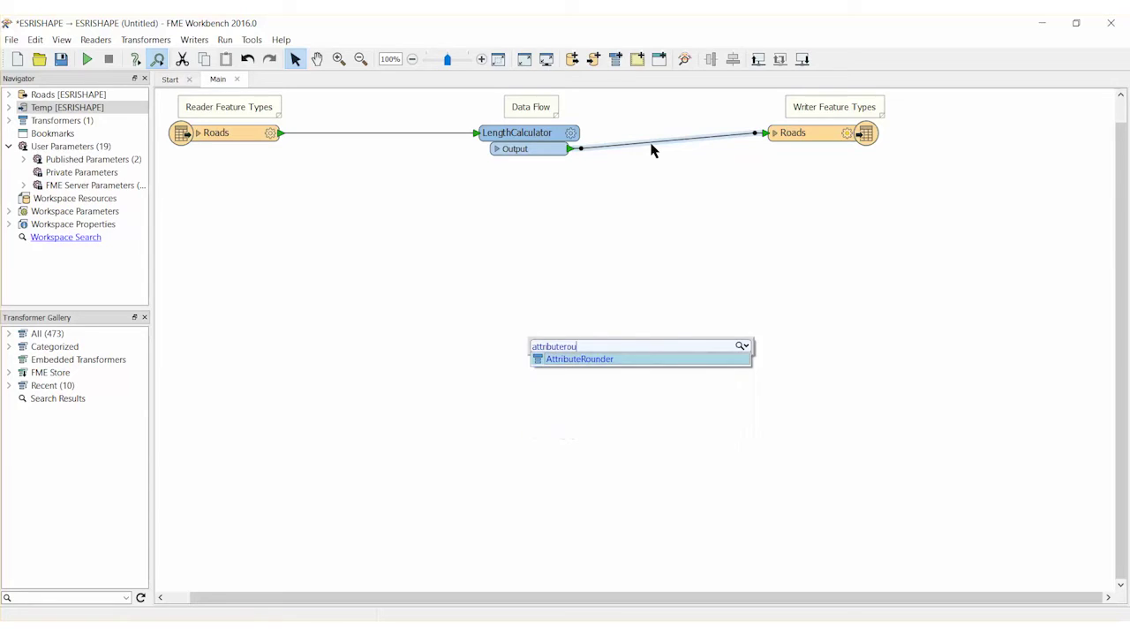
key(Return)
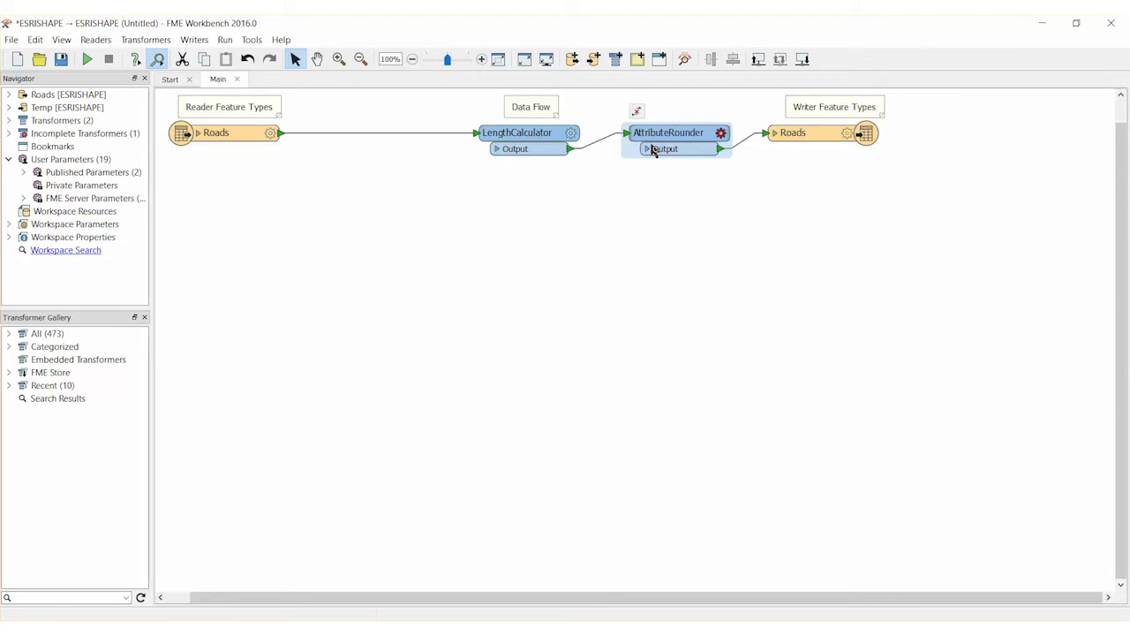
- Set the AttributeRounder to round RoadLength to 3 decimal places
double_click(653, 151)
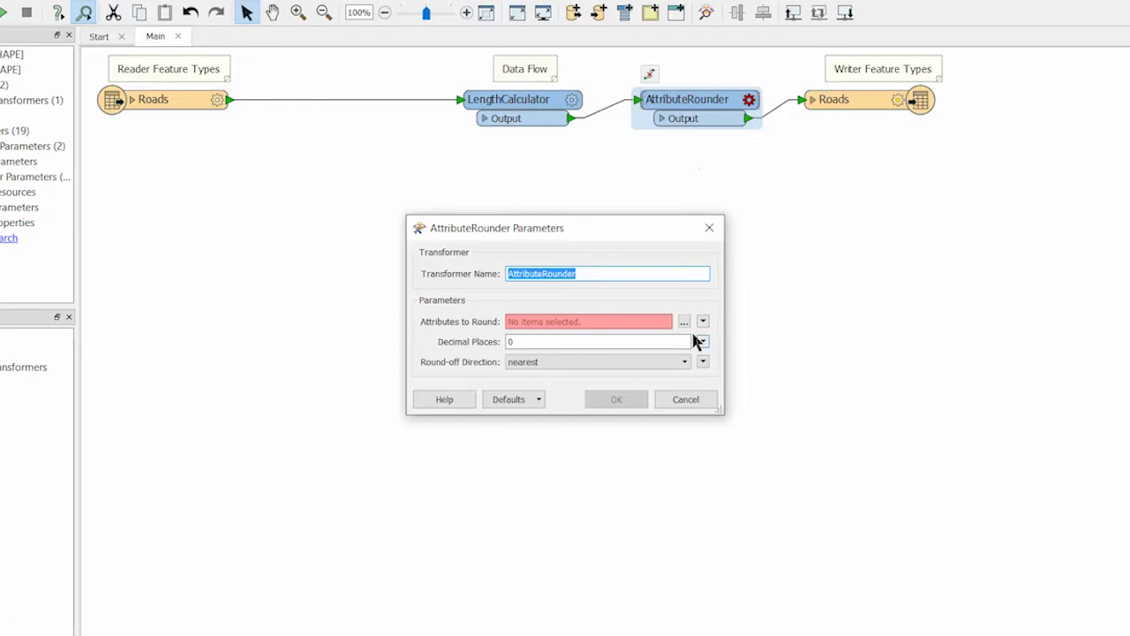
click(684, 321)
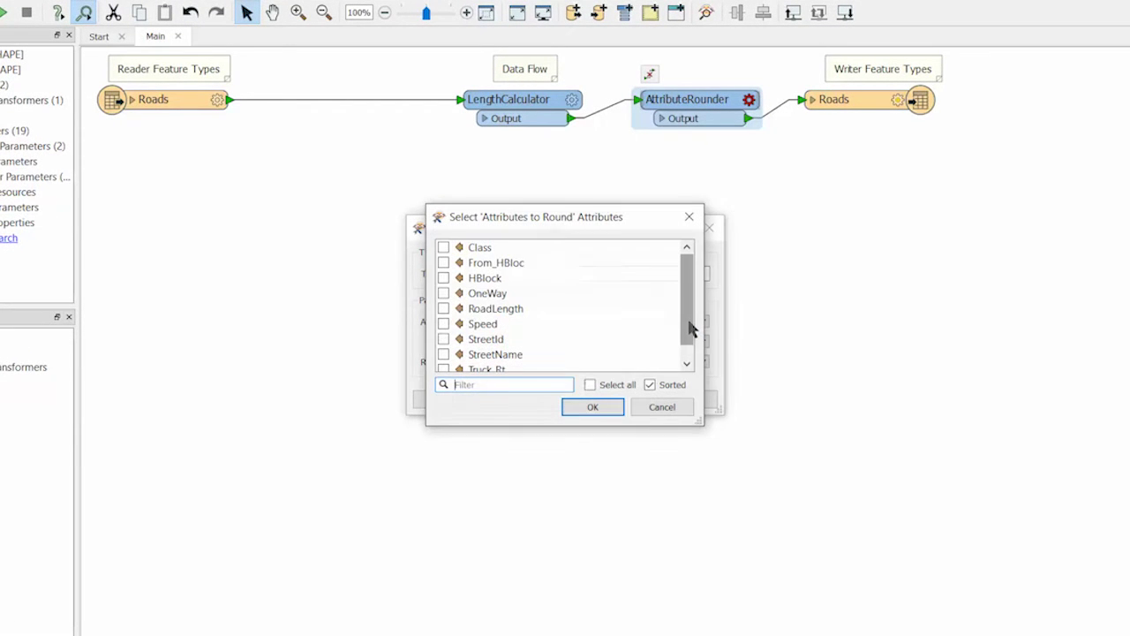
click(528, 309)
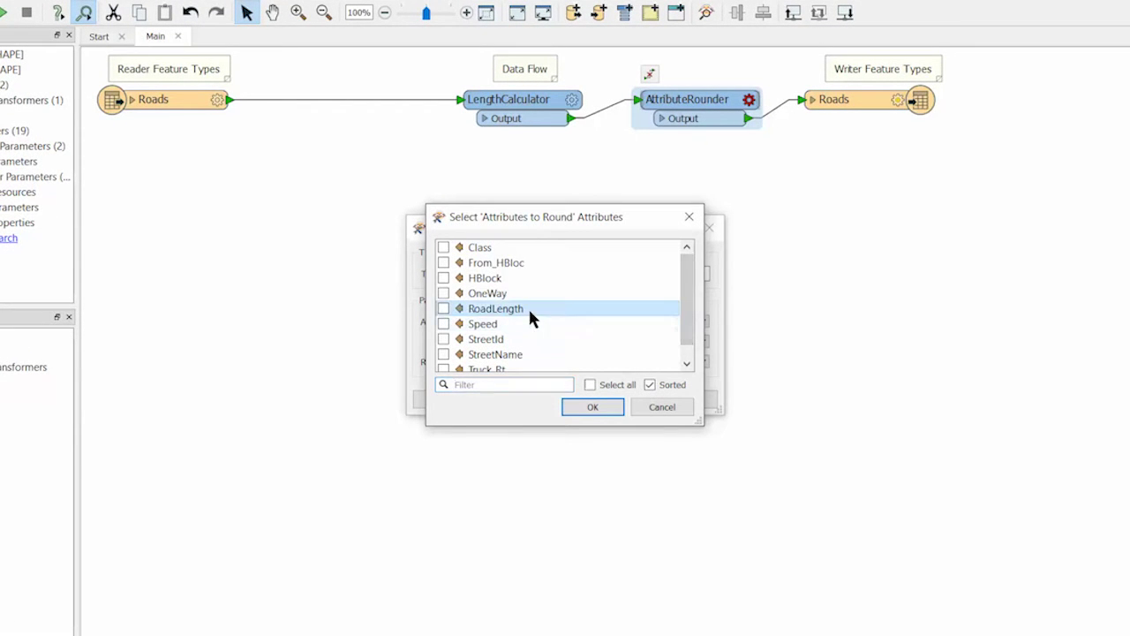
click(592, 407)
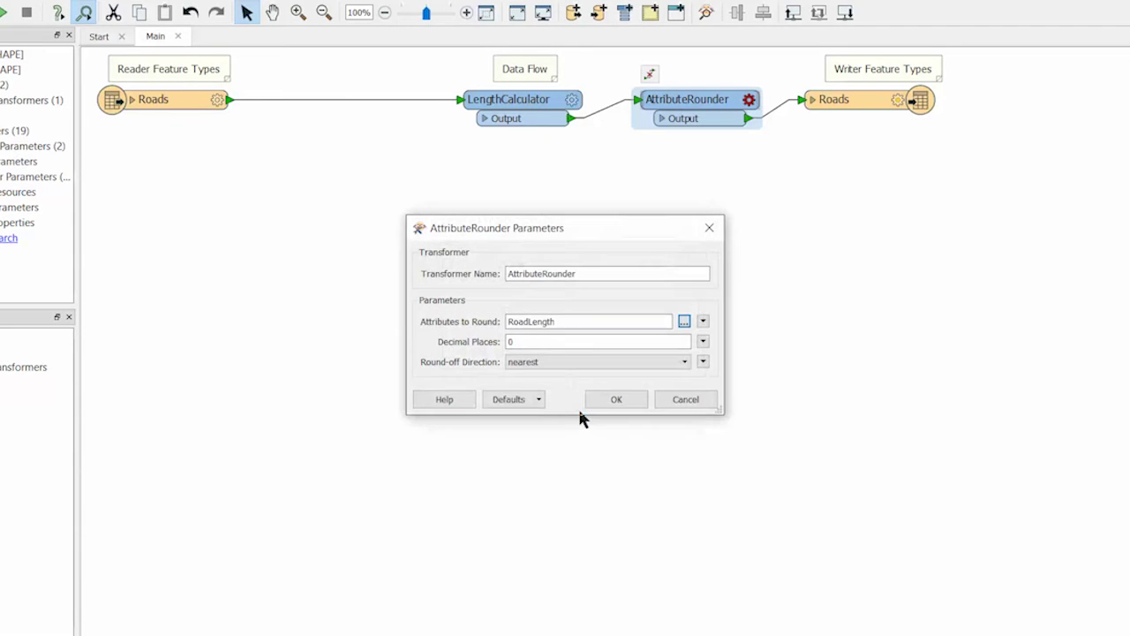
double_click(554, 345)
text(3)
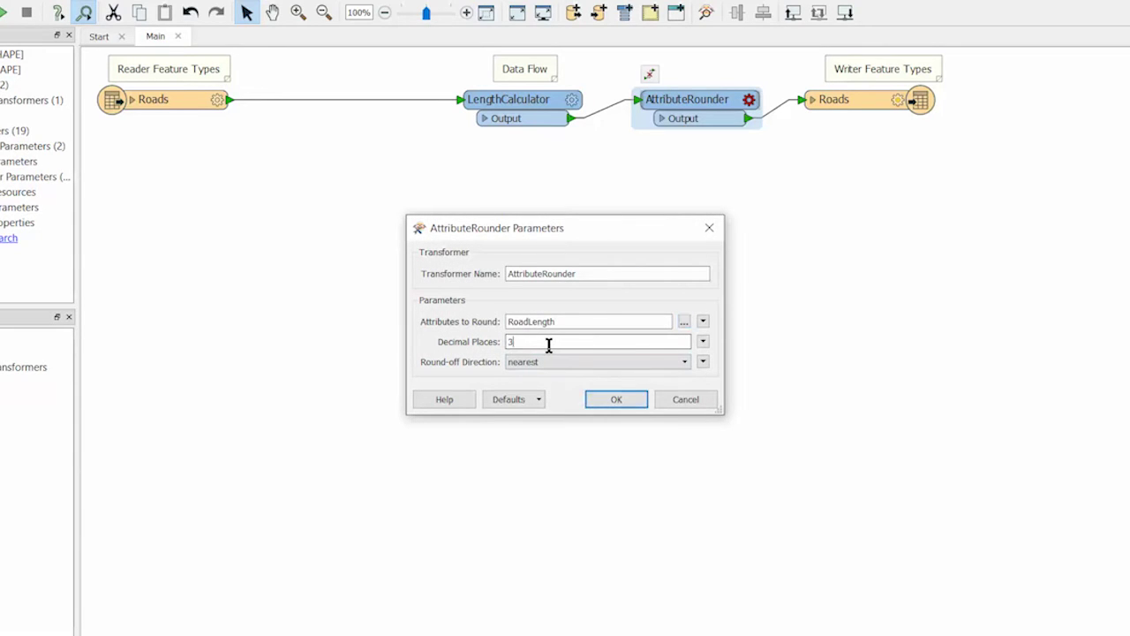
click(606, 396)
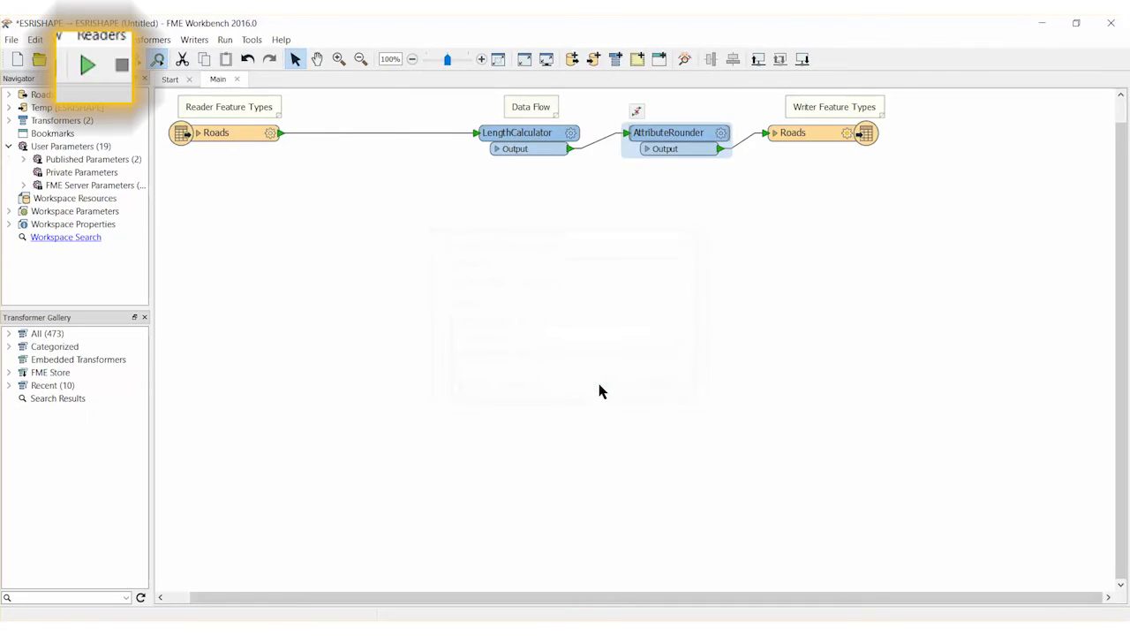
- Run the translation (3995 features) and inspect the Roads writer output in Data Inspector
click(89, 67)
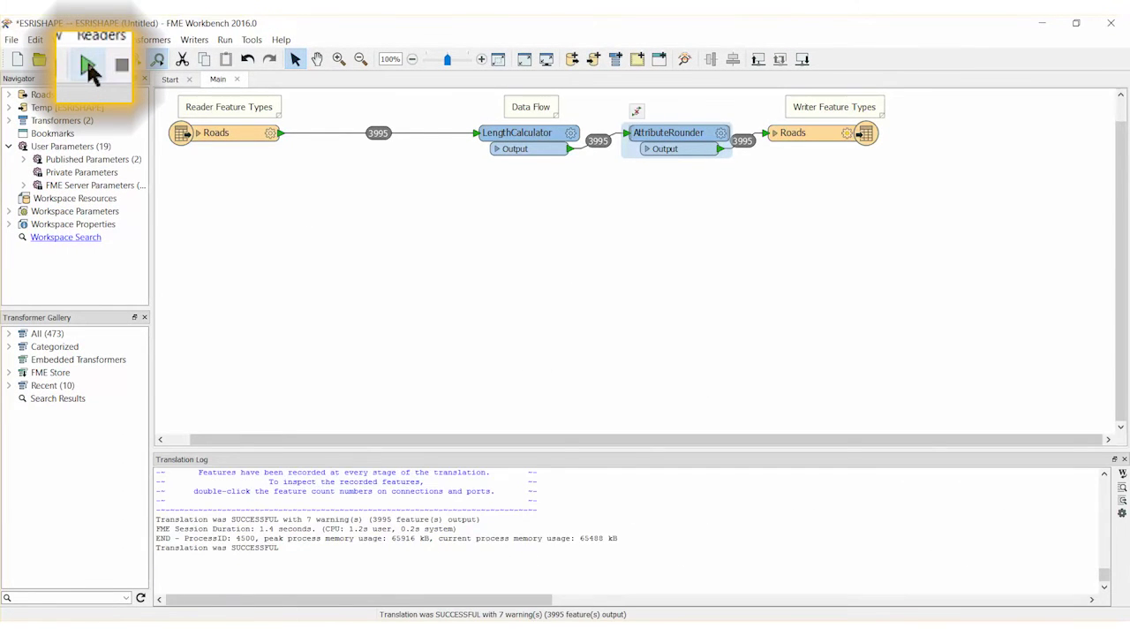
click(812, 139)
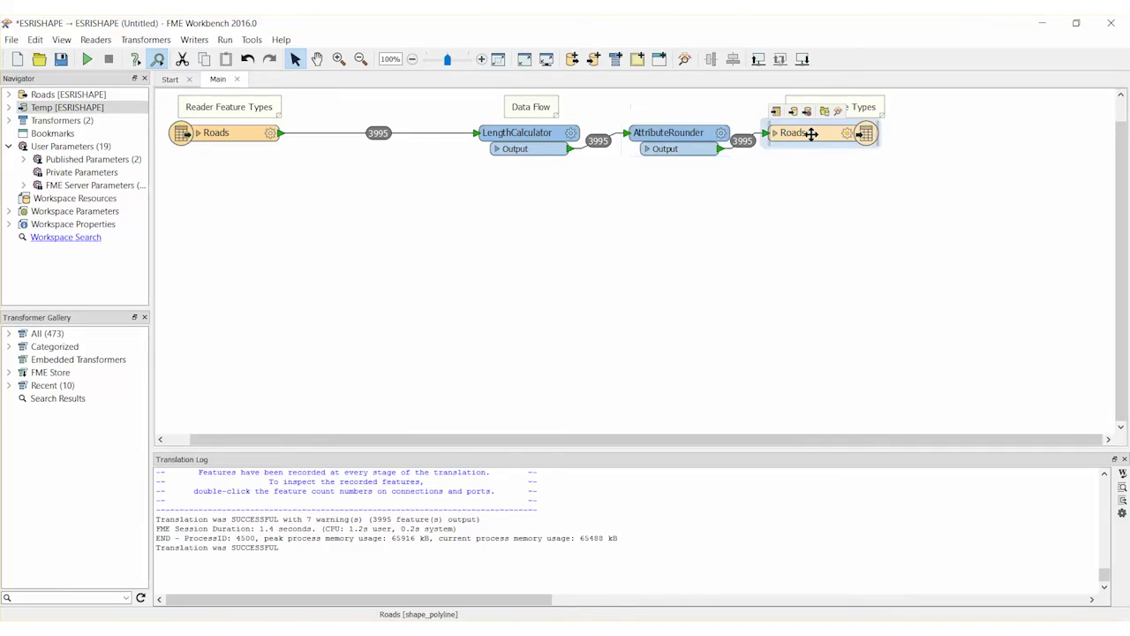
right_click(813, 139)
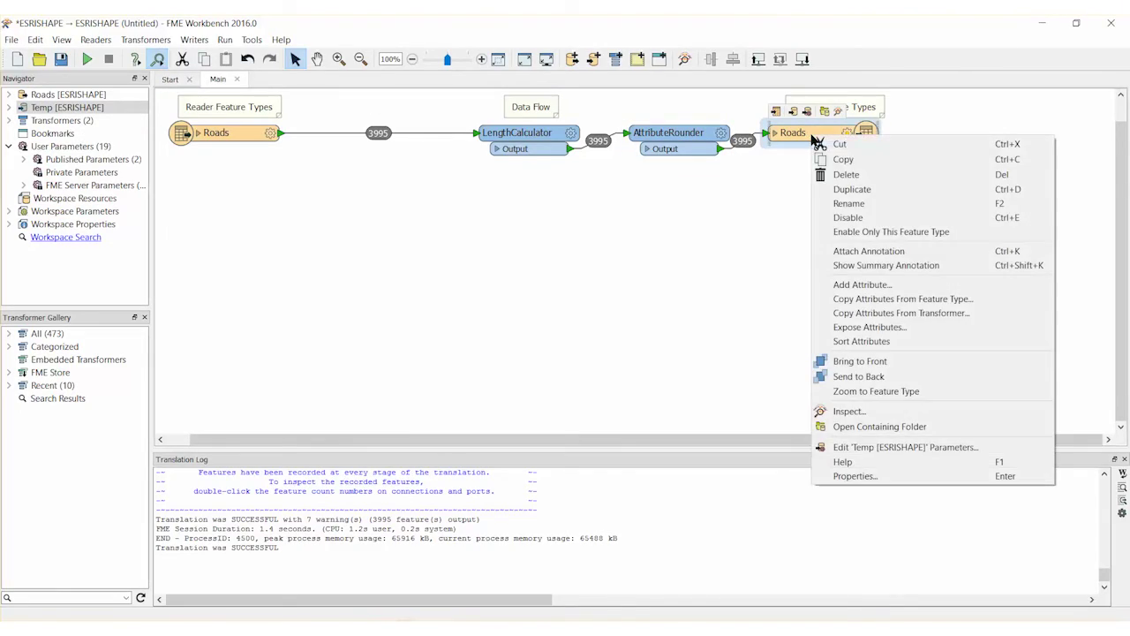
click(848, 411)
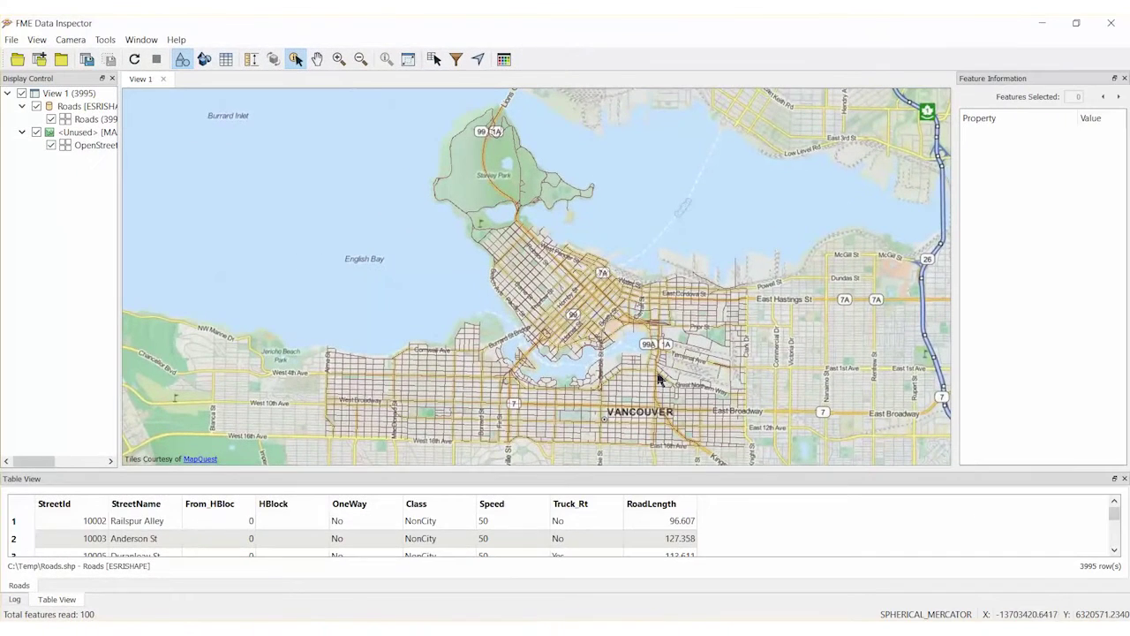
- Select a Main St road on the map and confirm its RoadLength reads 105.648
click(658, 378)
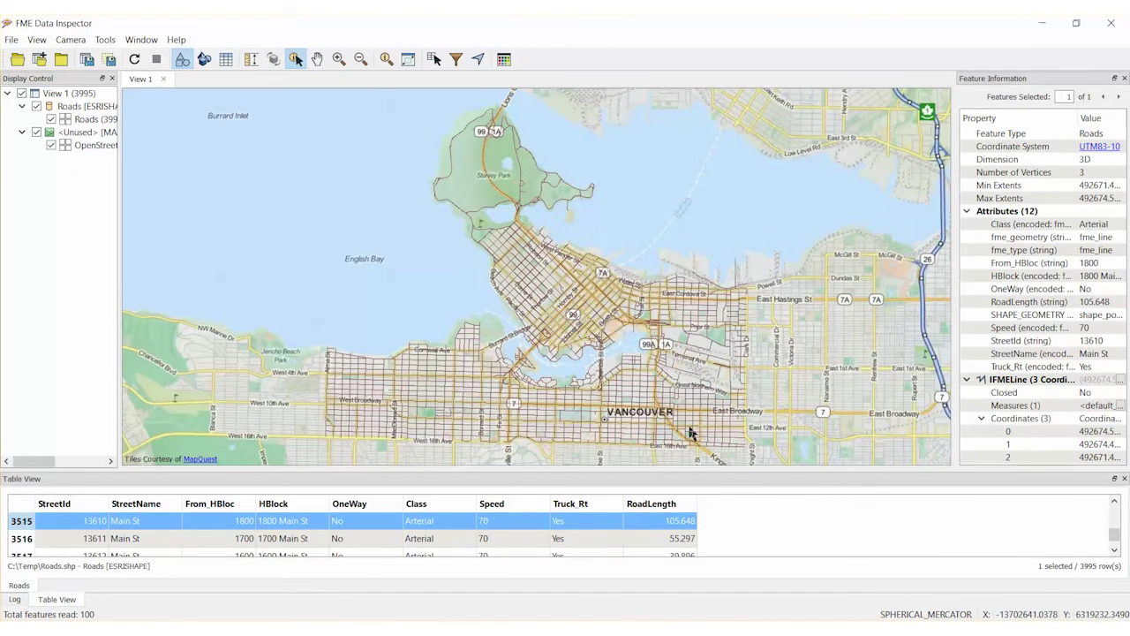